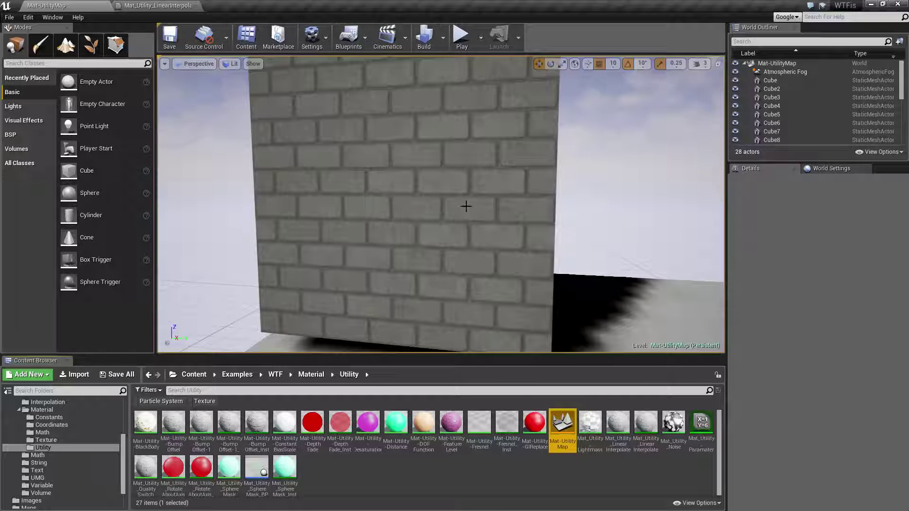
# Examine the base color Lerp in the Mat_Utility_LinearInterpolate material graph, including its texture inputs and the LerpAlpha parameter
pyautogui.moveTo(585, 267)
pyautogui.mouseDown(button='right')
pyautogui.moveTo(530, 264)
pyautogui.moveTo(587, 257)
pyautogui.mouseUp(button='right')
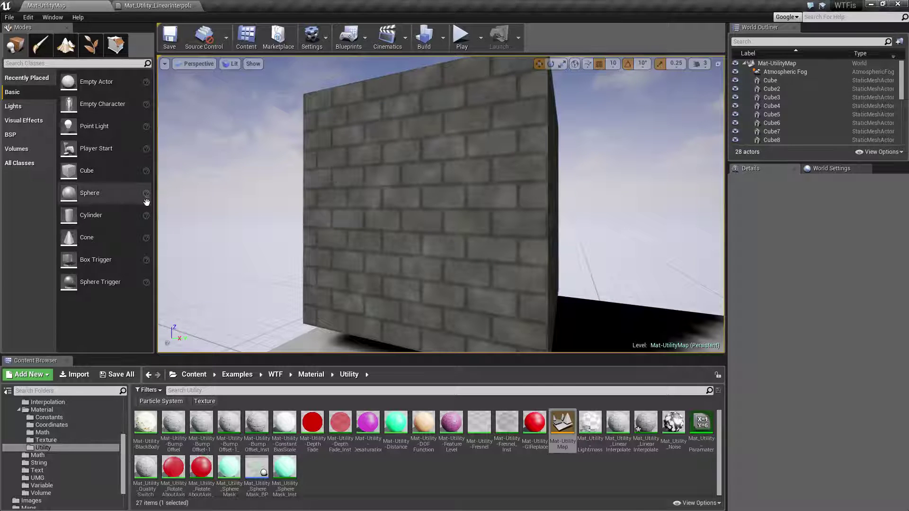
pyautogui.click(157, 6)
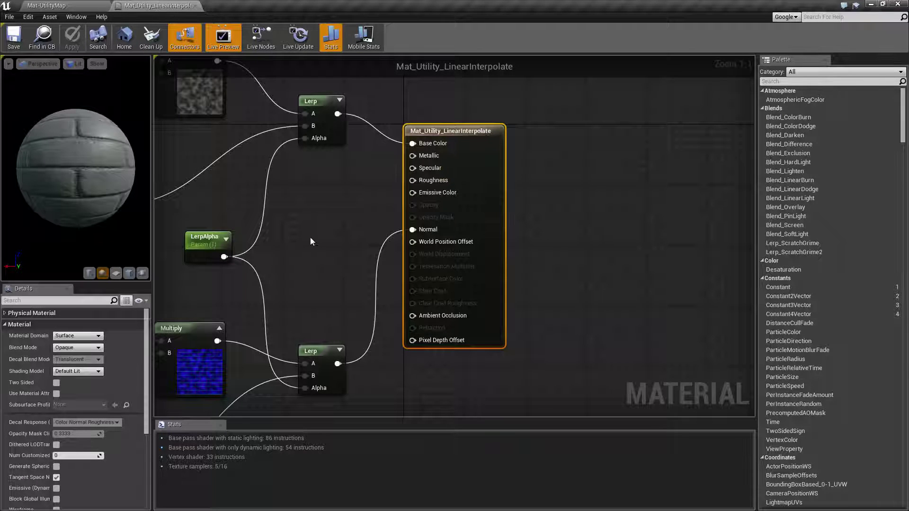
pyautogui.moveTo(311, 238); pyautogui.dragTo(467, 310, button='right')
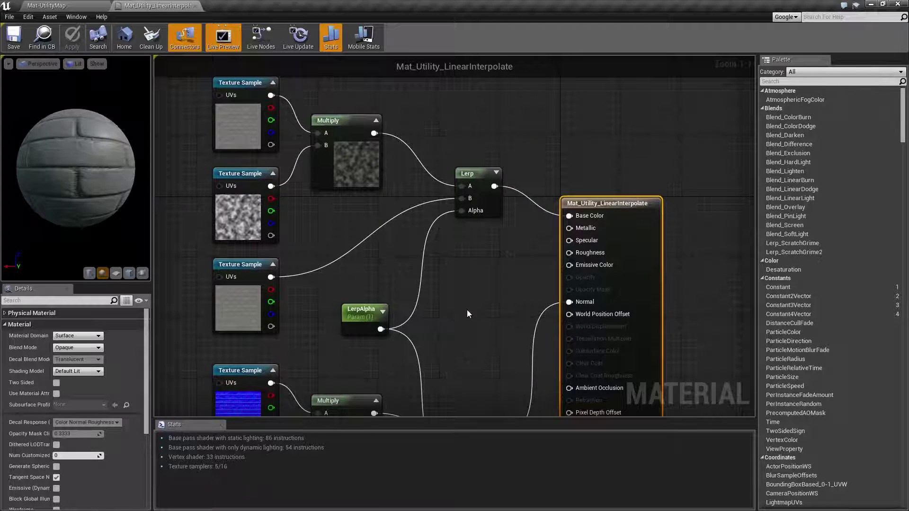
pyautogui.click(473, 188)
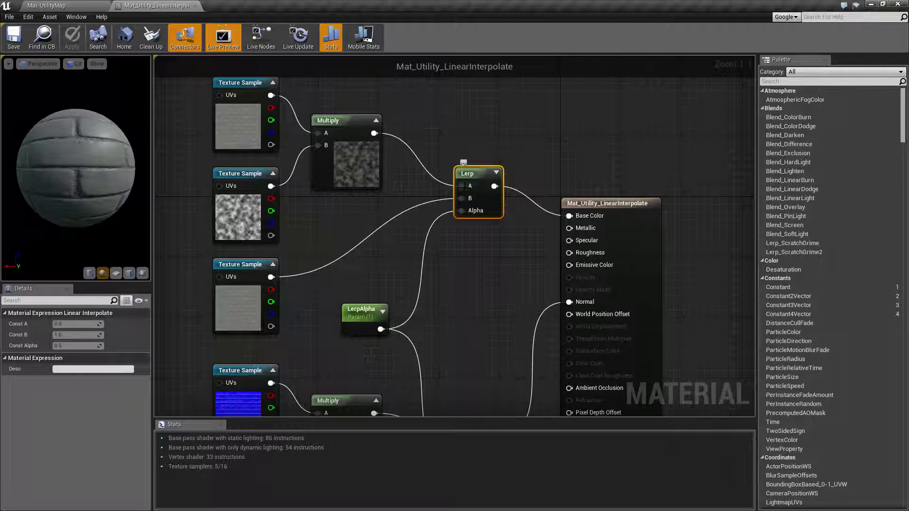
pyautogui.moveTo(447, 297); pyautogui.dragTo(478, 299, button='right')
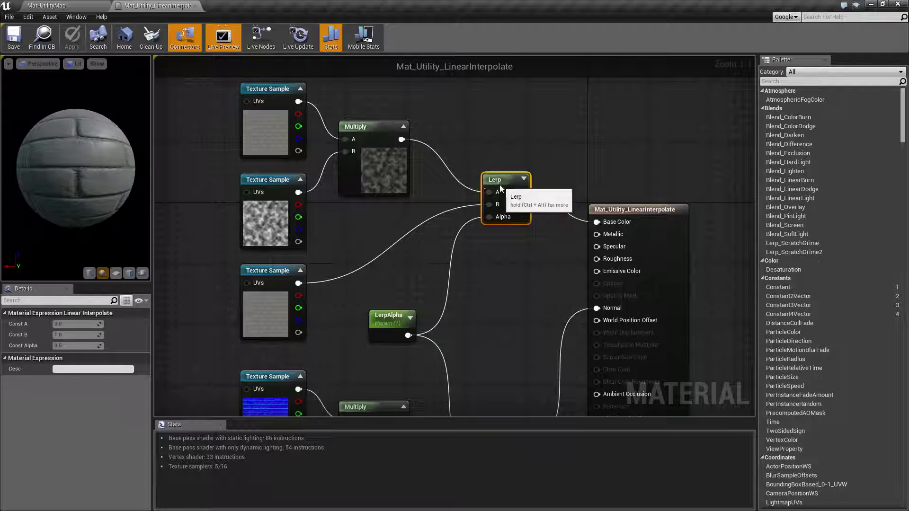
pyautogui.moveTo(374, 230); pyautogui.dragTo(265, 143)
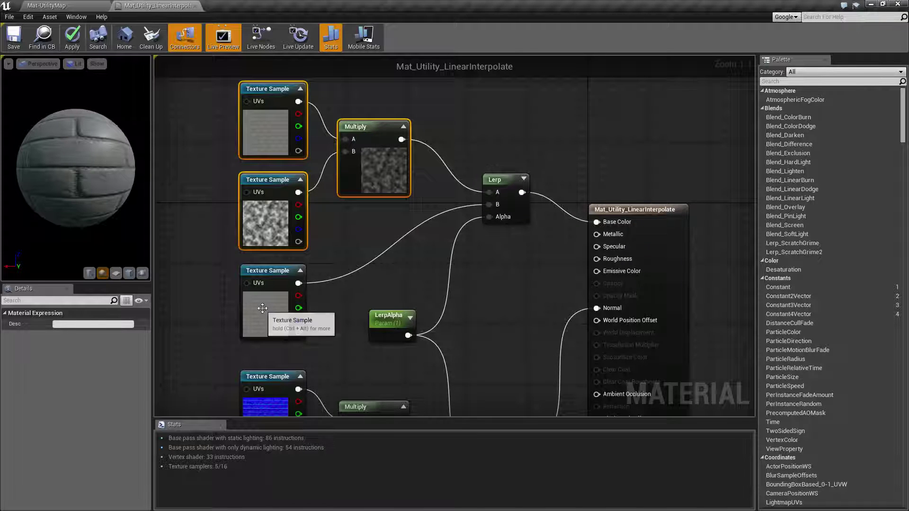
pyautogui.click(280, 314)
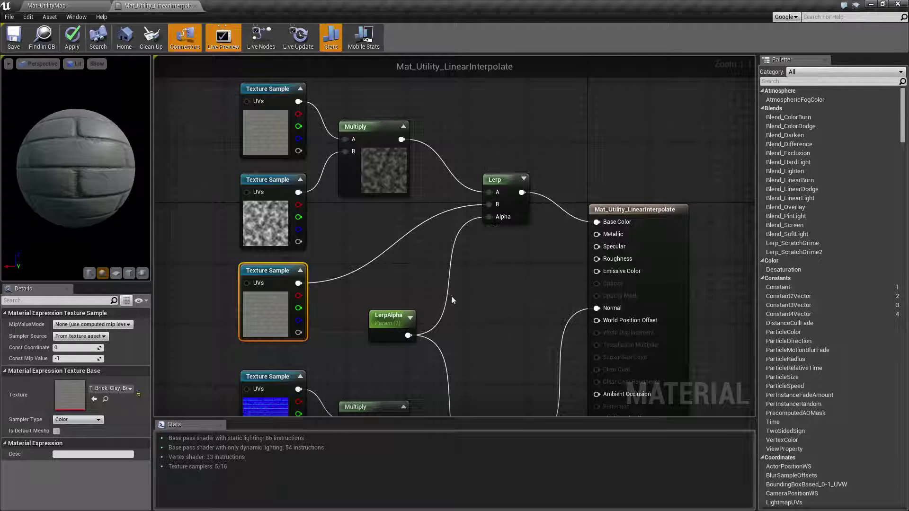
pyautogui.click(392, 317)
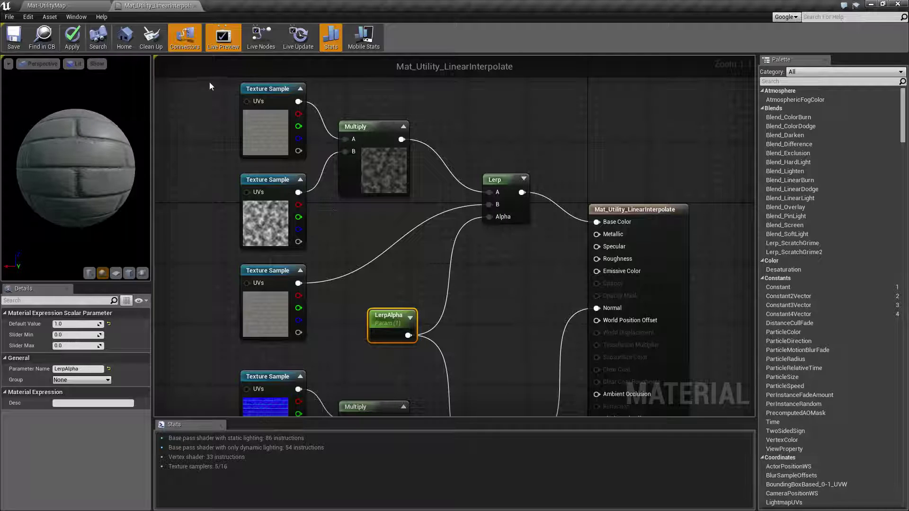
pyautogui.moveTo(209, 82); pyautogui.dragTo(365, 222)
pyautogui.click(245, 274)
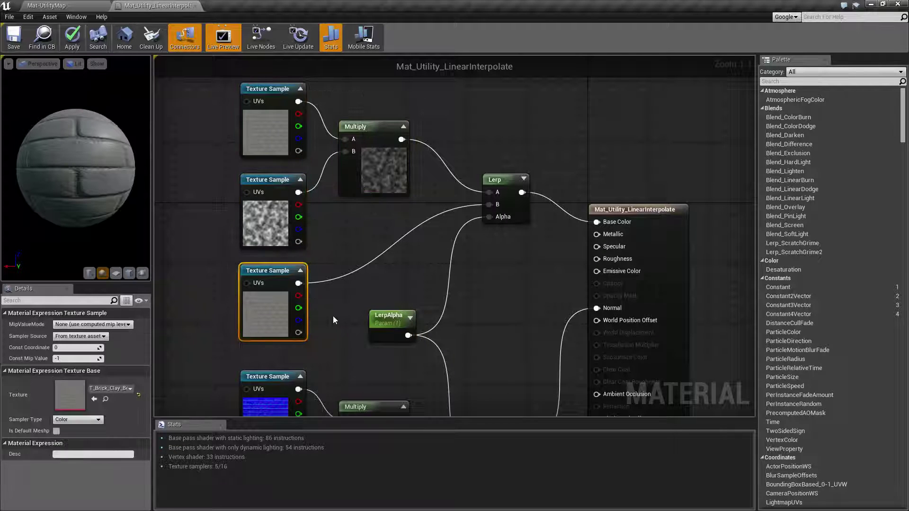
pyautogui.click(332, 312)
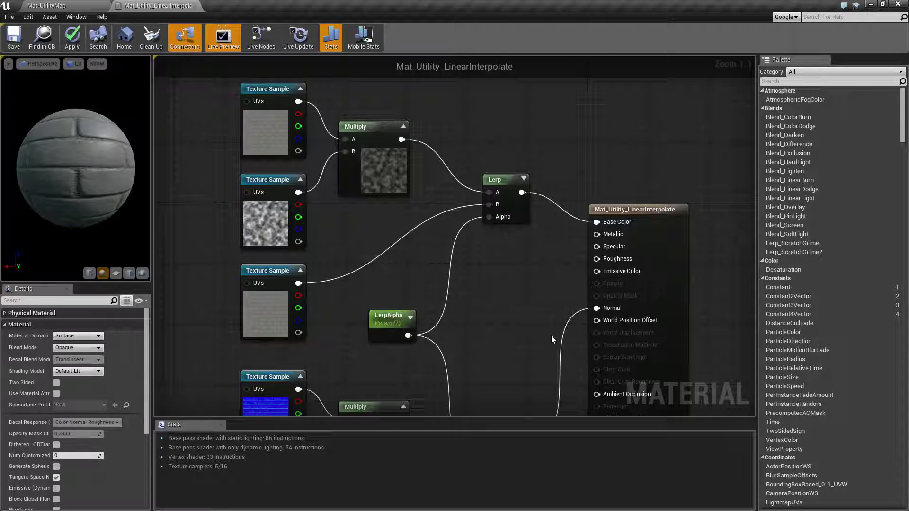
# Examine the normal map branch of the graph and how LerpAlpha feeds the Alpha input of both Lerp nodes
pyautogui.moveTo(524, 366); pyautogui.dragTo(516, 343, button='right')
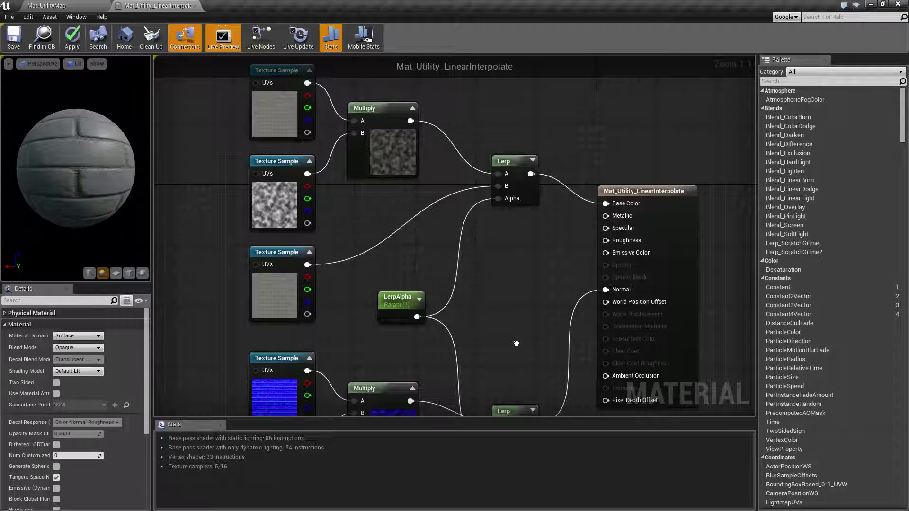
pyautogui.moveTo(517, 344); pyautogui.dragTo(556, 181, button='right')
pyautogui.moveTo(271, 203); pyautogui.dragTo(525, 391)
pyautogui.moveTo(495, 345); pyautogui.dragTo(495, 385, button='right')
pyautogui.click(460, 246)
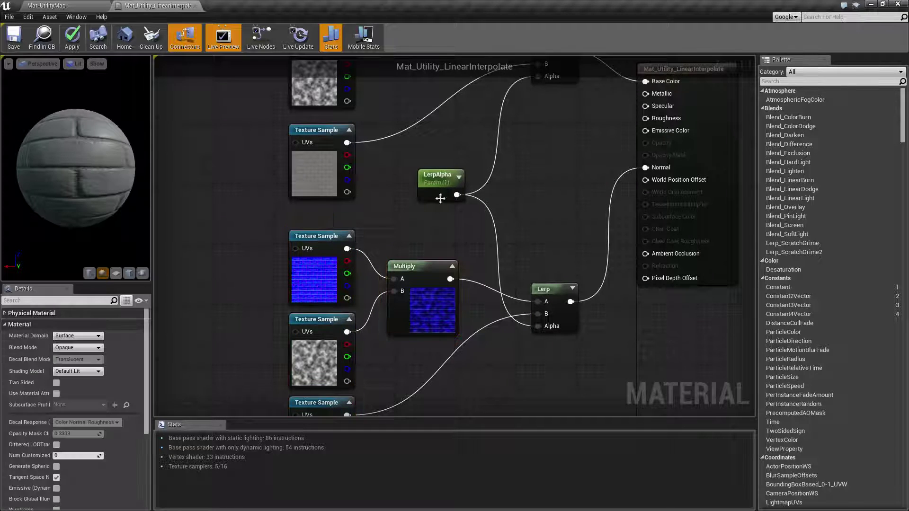
pyautogui.moveTo(404, 147); pyautogui.dragTo(441, 198)
pyautogui.moveTo(548, 329); pyautogui.dragTo(512, 340, button='right')
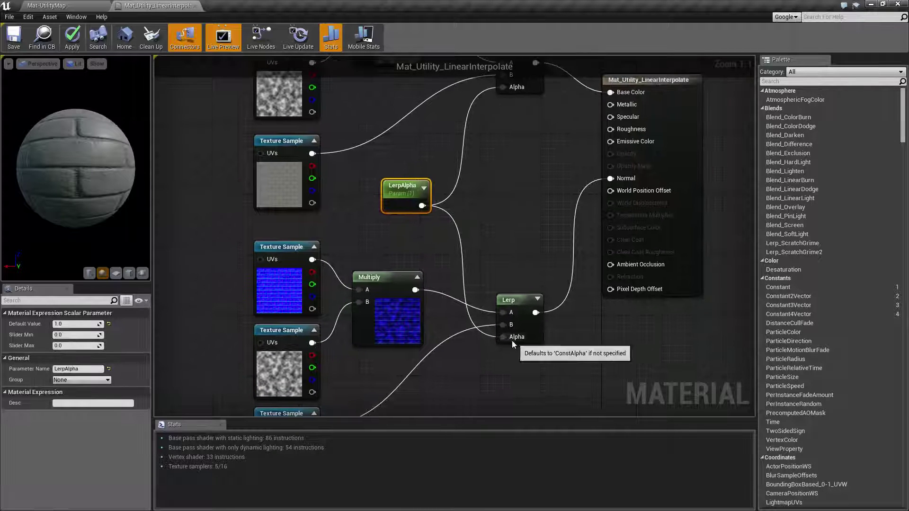
pyautogui.moveTo(525, 198); pyautogui.dragTo(491, 288, button='right')
# Return to the Mat-UtilityMap level and select the brick cube
pyautogui.click(29, 5)
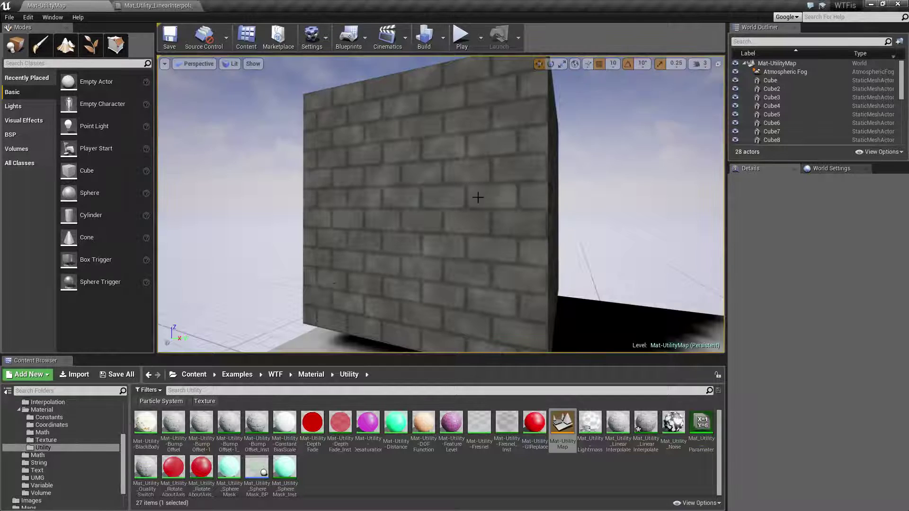
pyautogui.moveTo(478, 196); pyautogui.dragTo(479, 198, button='right')
pyautogui.click(478, 200)
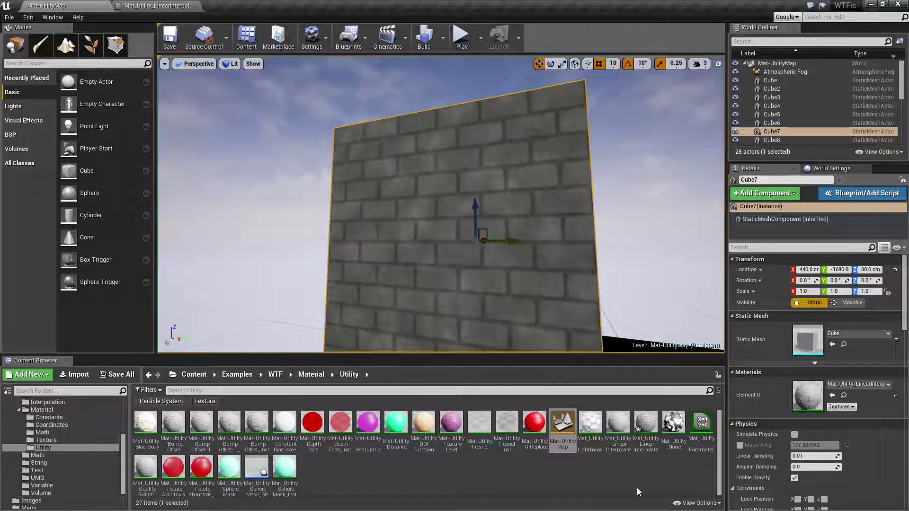
# Open the Mat_Utility_LinearInterpolate_Inst material instance from the Utility folder and dock its editor beside the material graph
pyautogui.click(645, 424)
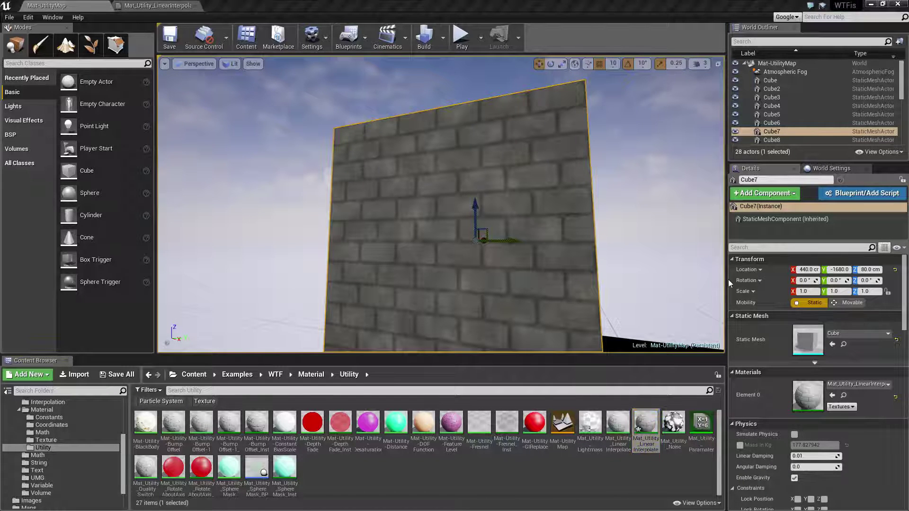
pyautogui.moveTo(665, 143); pyautogui.dragTo(664, 170, button='right')
pyautogui.moveTo(908, 94); pyautogui.dragTo(599, 29)
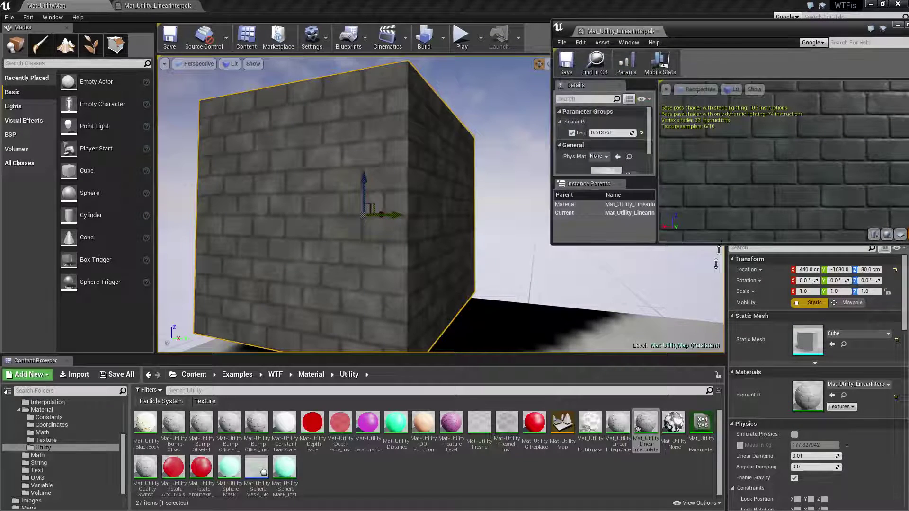
pyautogui.moveTo(721, 243); pyautogui.dragTo(722, 422)
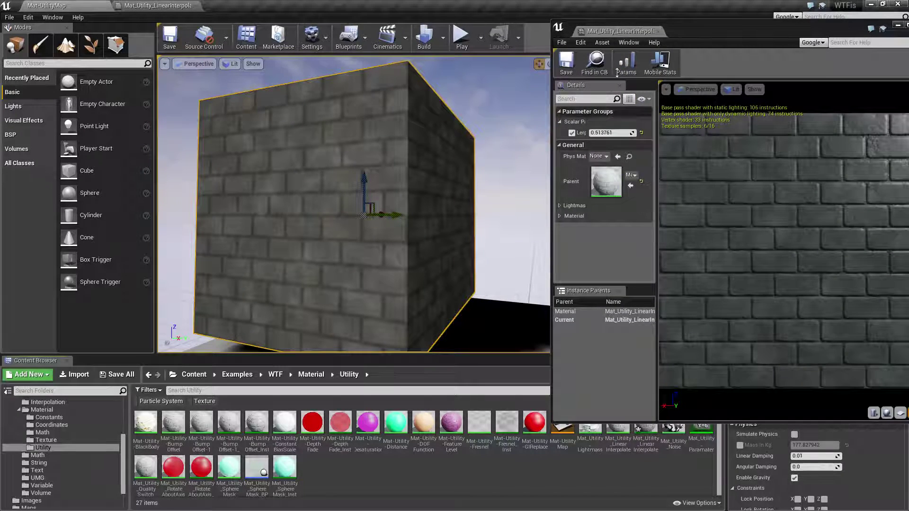
pyautogui.moveTo(599, 31); pyautogui.dragTo(247, 6)
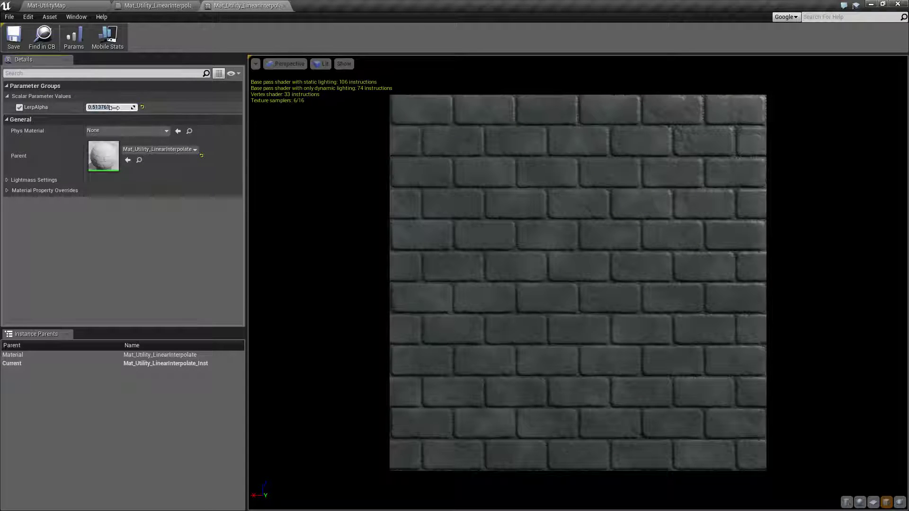
# Preview the material instance with LerpAlpha set to 1 and with it set to 0
pyautogui.write('1')
pyautogui.press('Return')
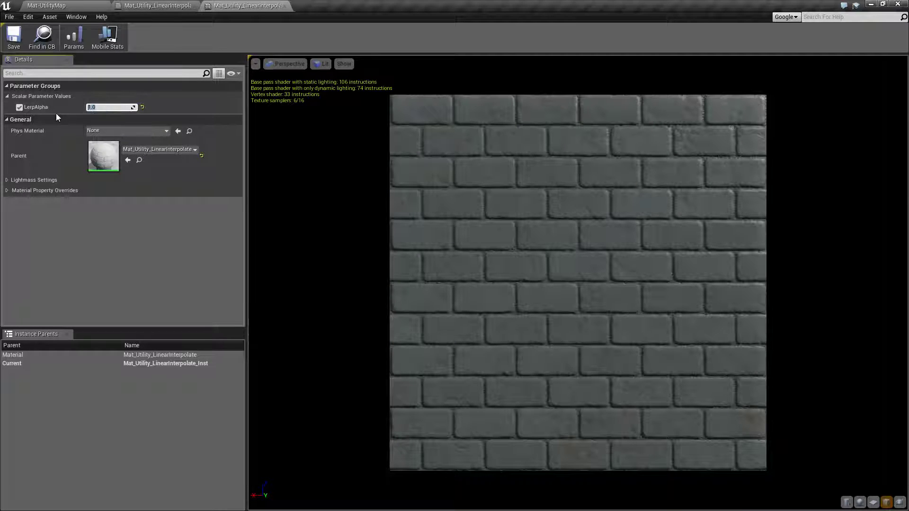
pyautogui.write('0')
pyautogui.press('Return')
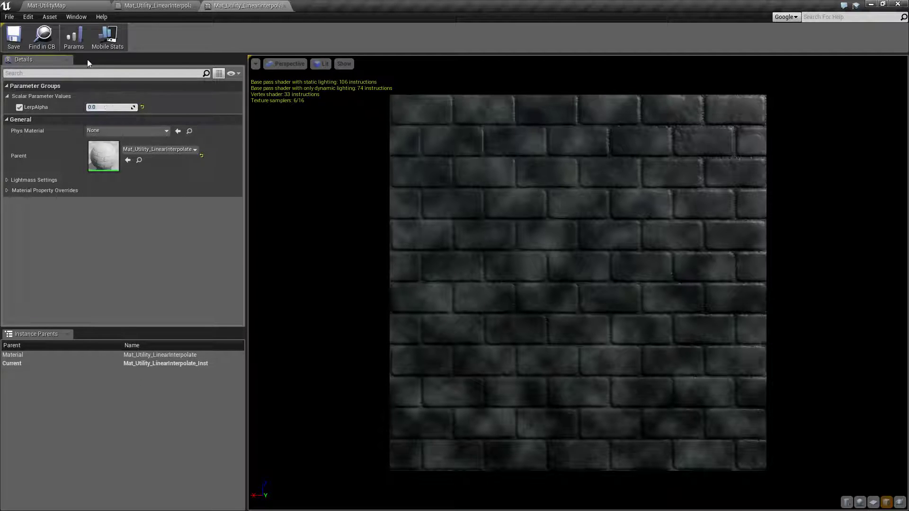
# Scrub LerpAlpha to about -1.9 and back up to about -0.46, and close the material instance editor
pyautogui.moveTo(109, 108); pyautogui.dragTo(23, 107)
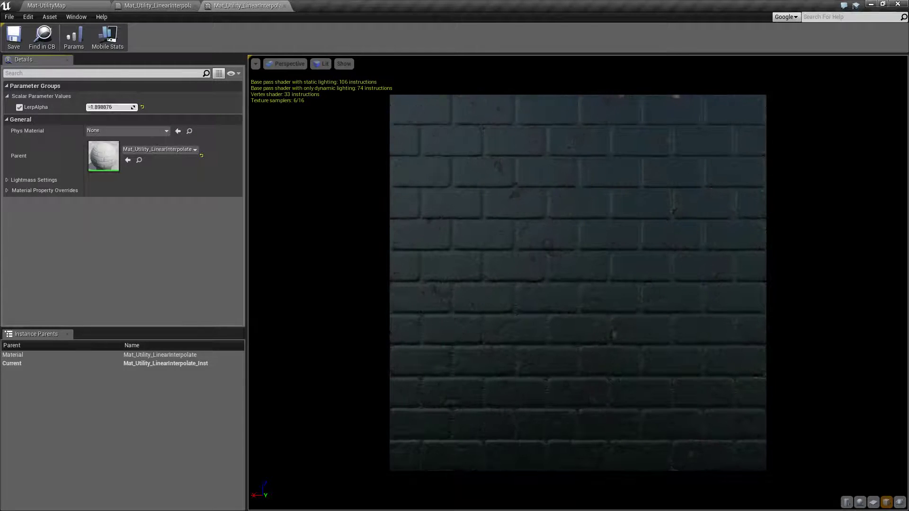
pyautogui.moveTo(91, 107); pyautogui.dragTo(128, 107)
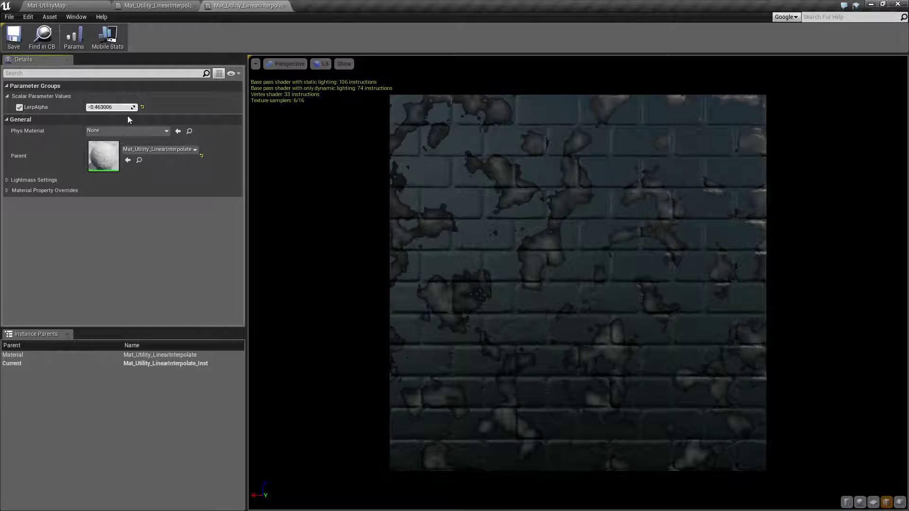
pyautogui.click(287, 6)
# Review the base color Lerp with its A and B texture sources, along with the normal map Lerp, in the material graph
pyautogui.moveTo(440, 221); pyautogui.dragTo(492, 254, button='right')
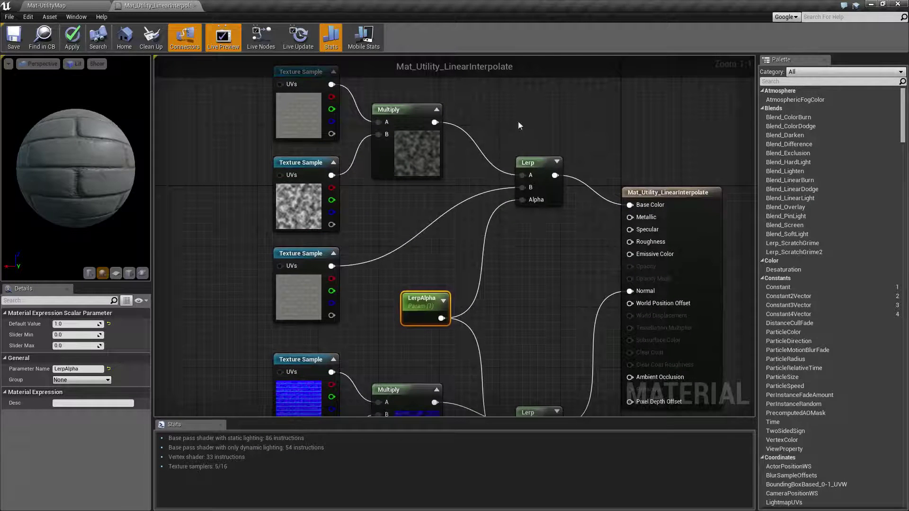
pyautogui.click(540, 164)
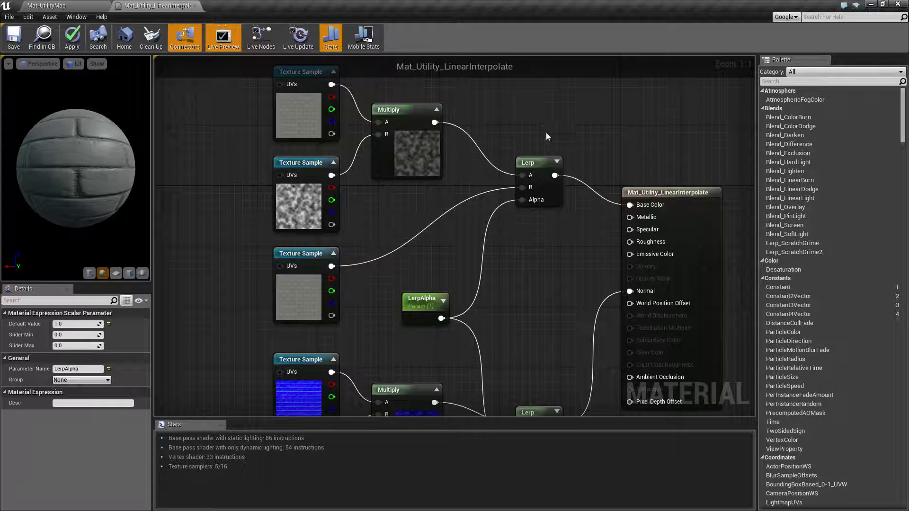
pyautogui.click(531, 238)
pyautogui.moveTo(533, 237); pyautogui.dragTo(499, 140)
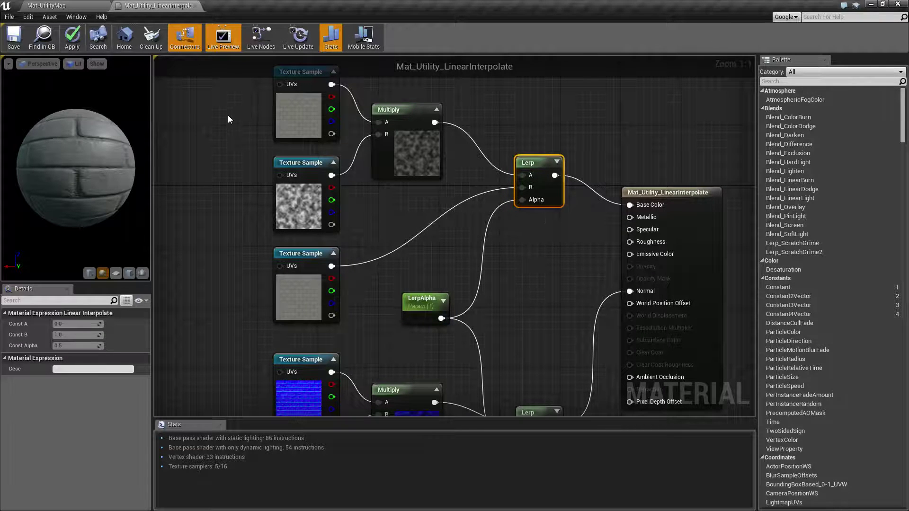
pyautogui.moveTo(229, 116); pyautogui.dragTo(406, 275)
pyautogui.click(459, 264)
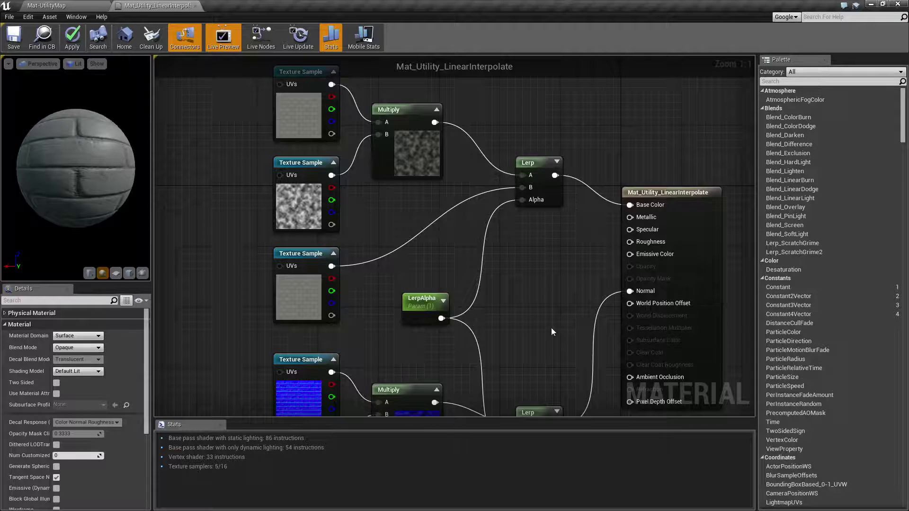
pyautogui.moveTo(543, 324); pyautogui.dragTo(564, 236, button='right')
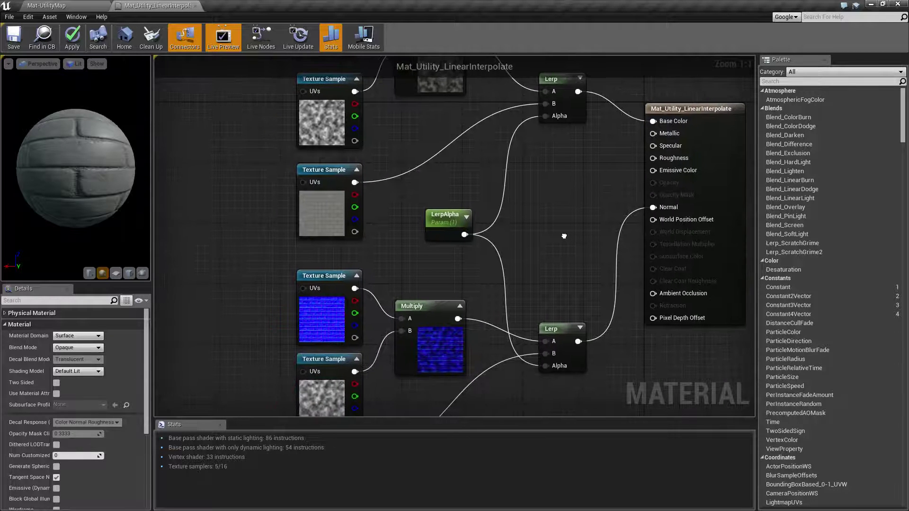